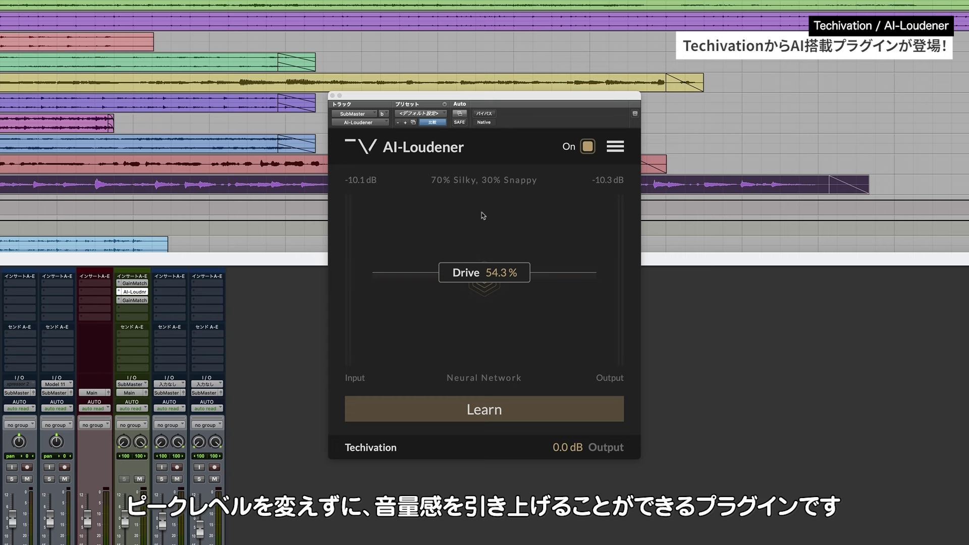
- Adjust AI-Loudener's Drive on the SubMaster track up to 90.4 %
click(460, 269)
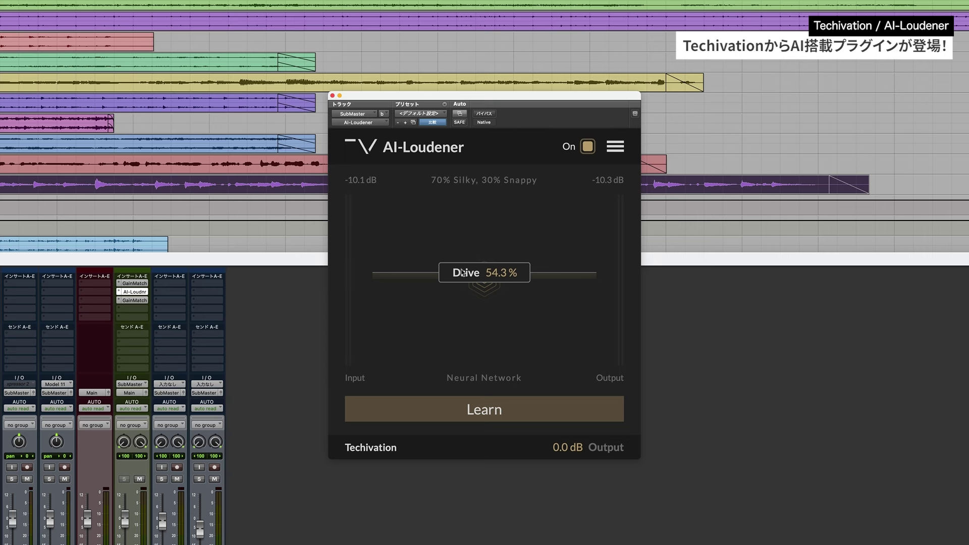
drag(462, 272, 475, 296)
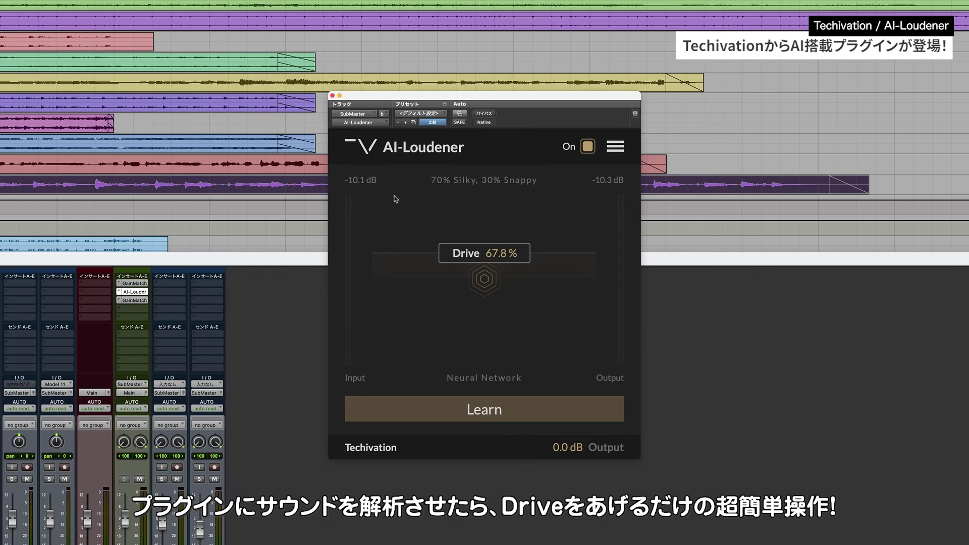
drag(489, 253, 478, 218)
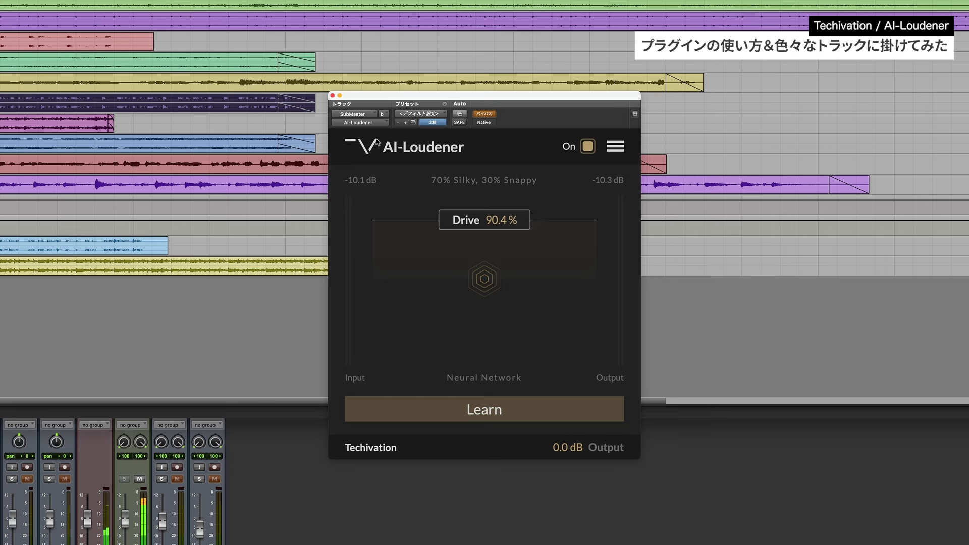
- Take AI-Loudener out of bypass, let it learn the playing mix, and raise the Drive to 100 %
click(479, 114)
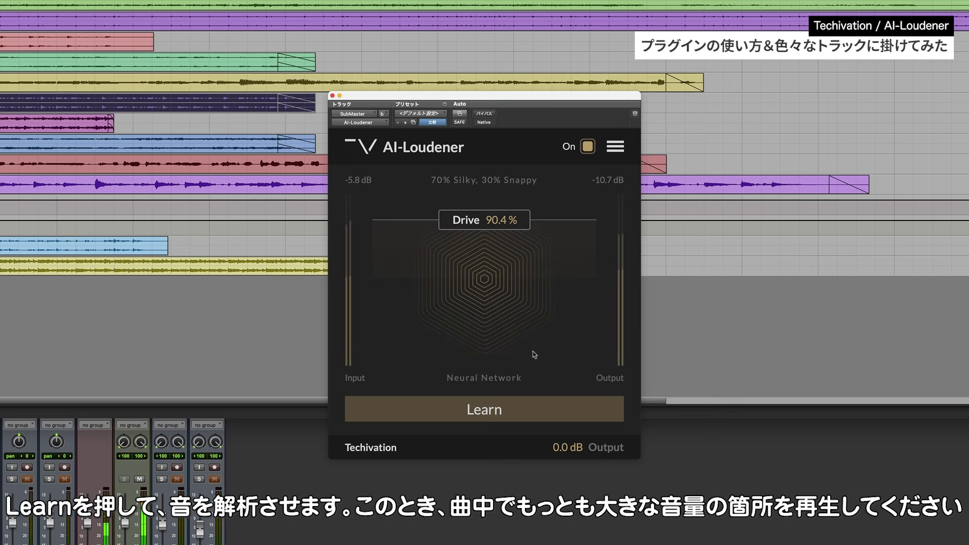
click(499, 411)
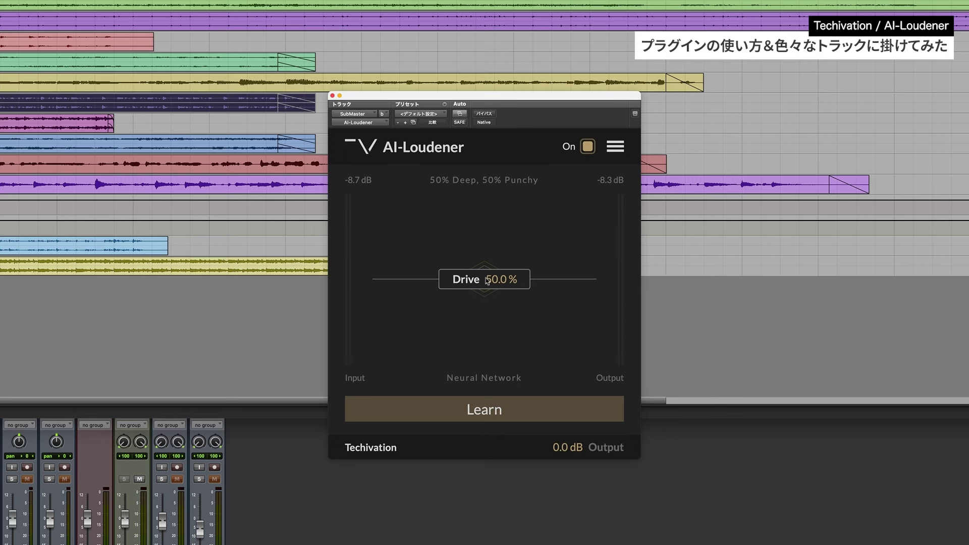
drag(487, 281, 501, 211)
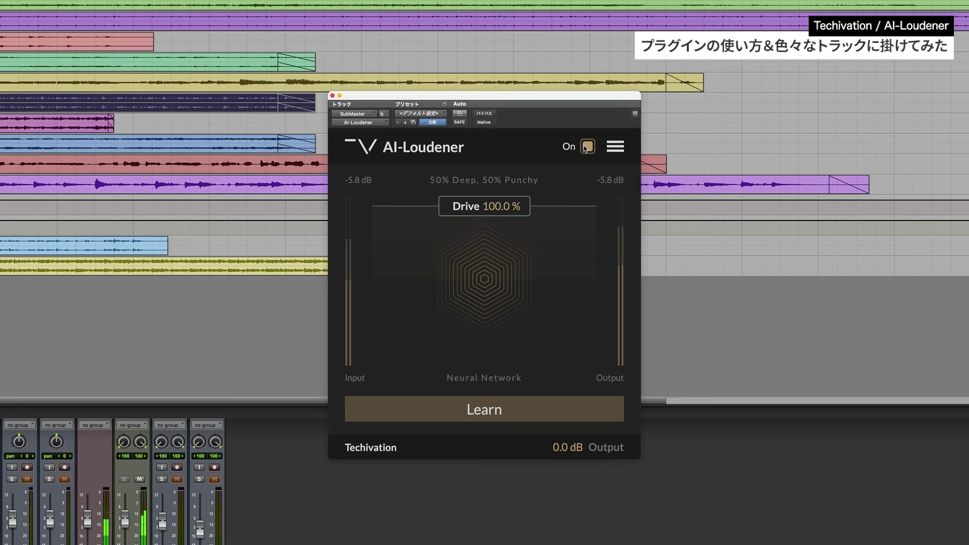
- Compare the full mix with AI-Loudener off and on during playback, and stop the playback
click(586, 147)
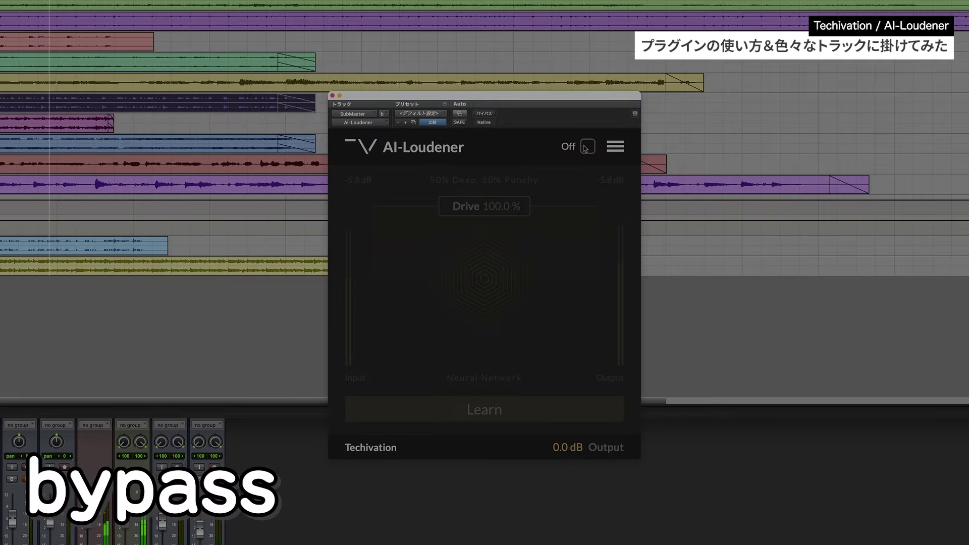
click(587, 146)
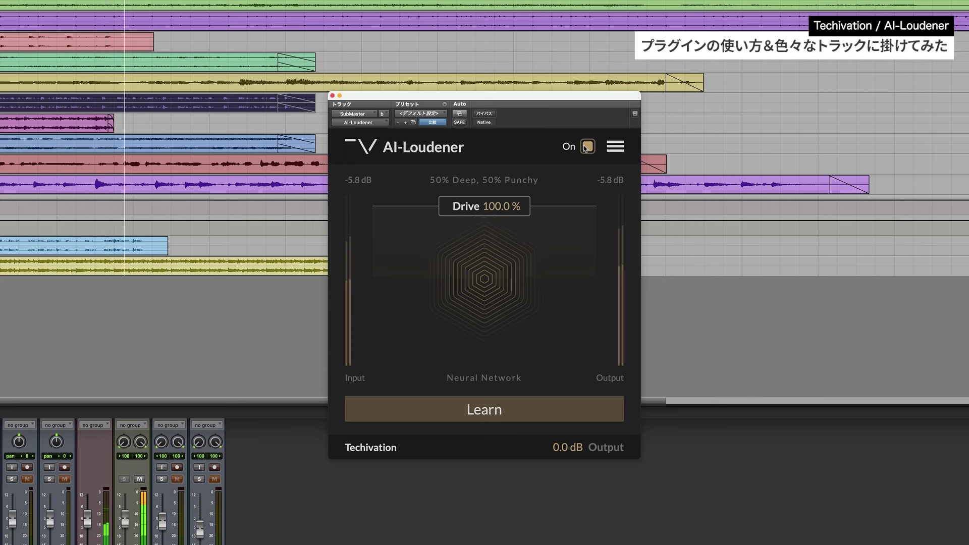
key(space)
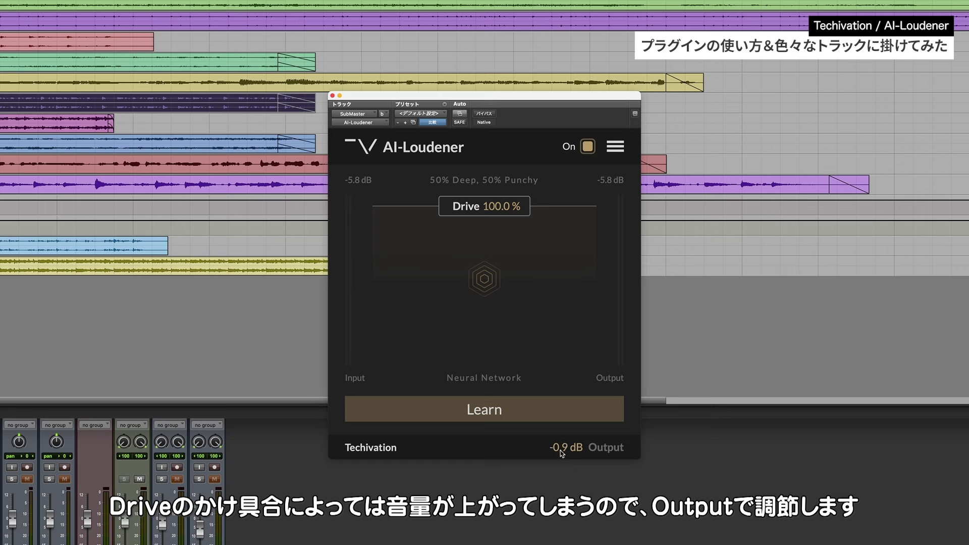
- Lower AI-Loudener's Output to -1.2 dB and toggle the insert bypass to compare the level
drag(561, 453, 562, 458)
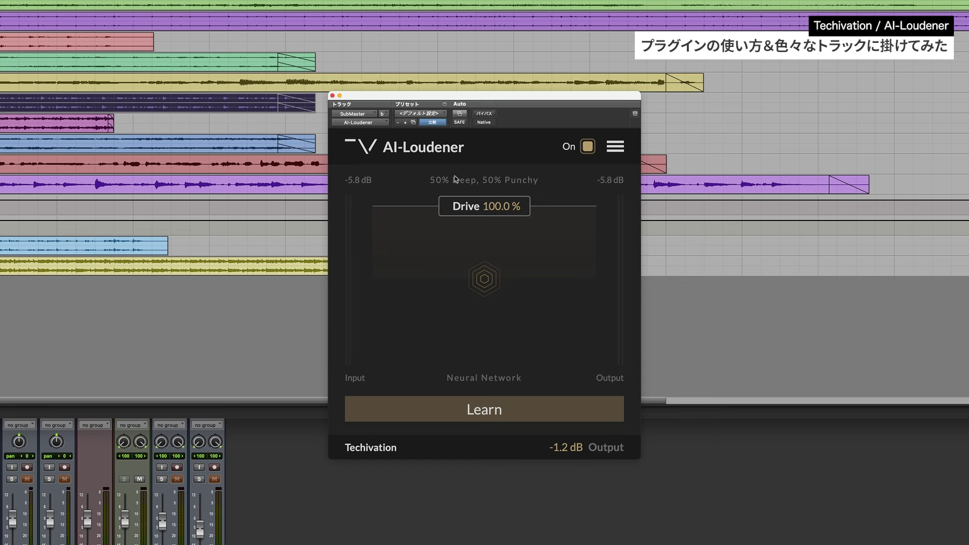
click(485, 114)
click(486, 116)
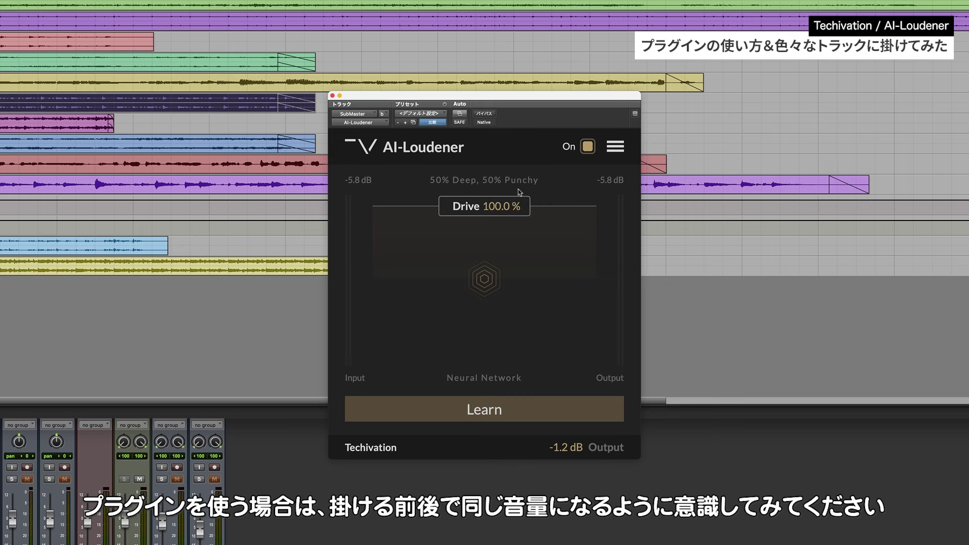
- Solo the second mixer channel, select the large purple clip, and have AI-Loudener learn its sound
click(150, 412)
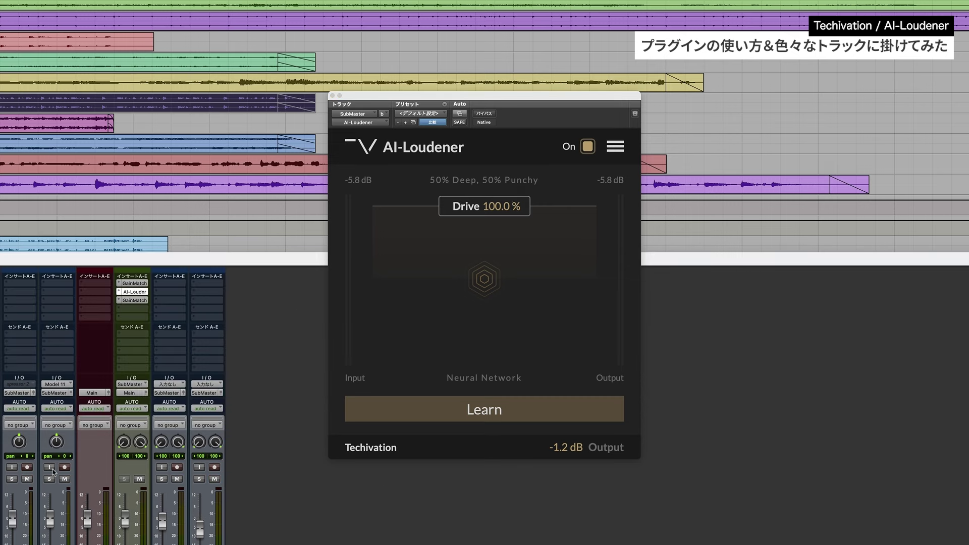
click(49, 479)
click(102, 187)
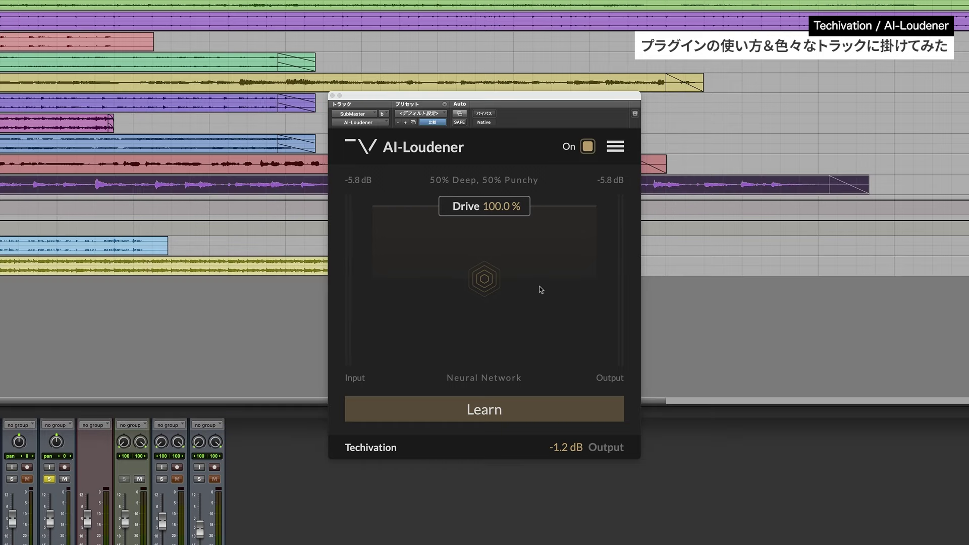
click(498, 404)
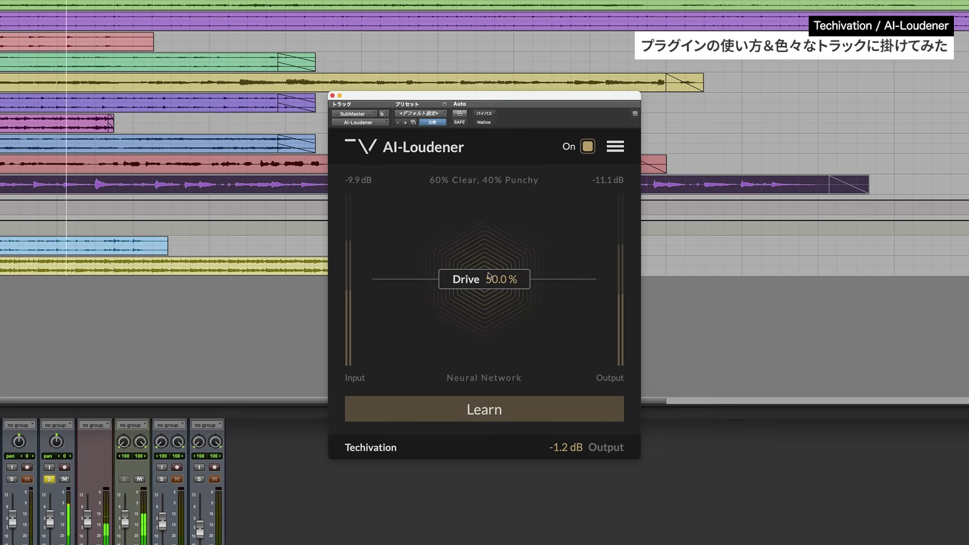
- Audition the soloed track with the Drive at 0 %, and raise the Drive to 100 %
drag(495, 286, 496, 366)
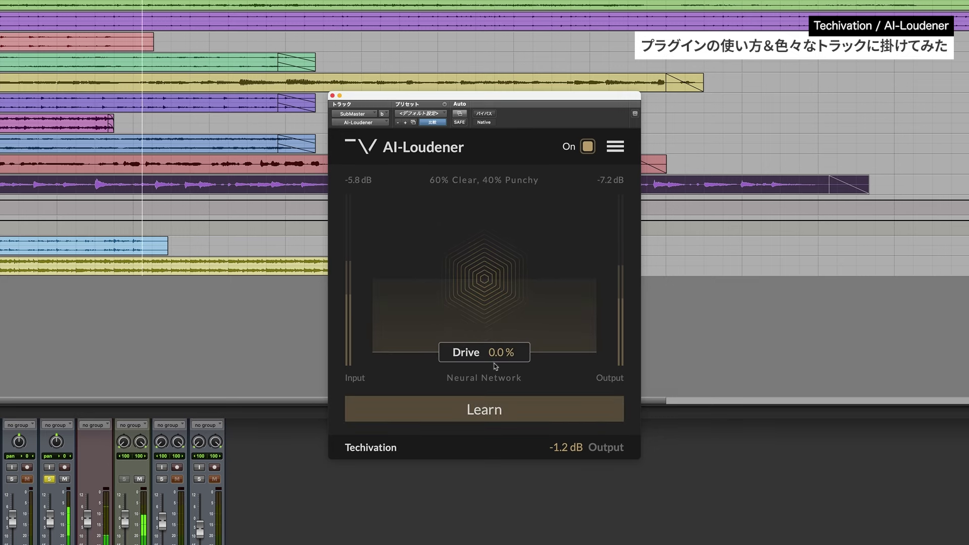
key(space)
key(space)
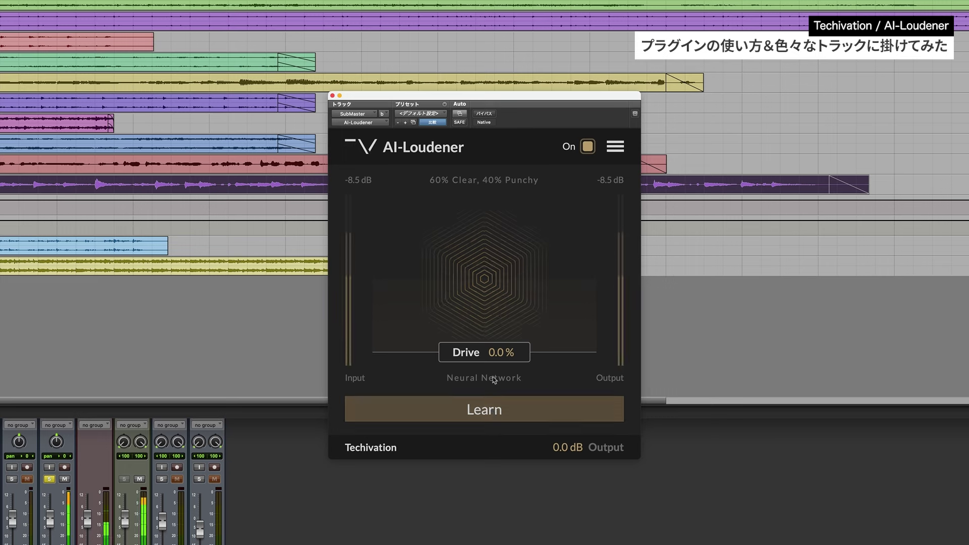
drag(502, 361, 512, 210)
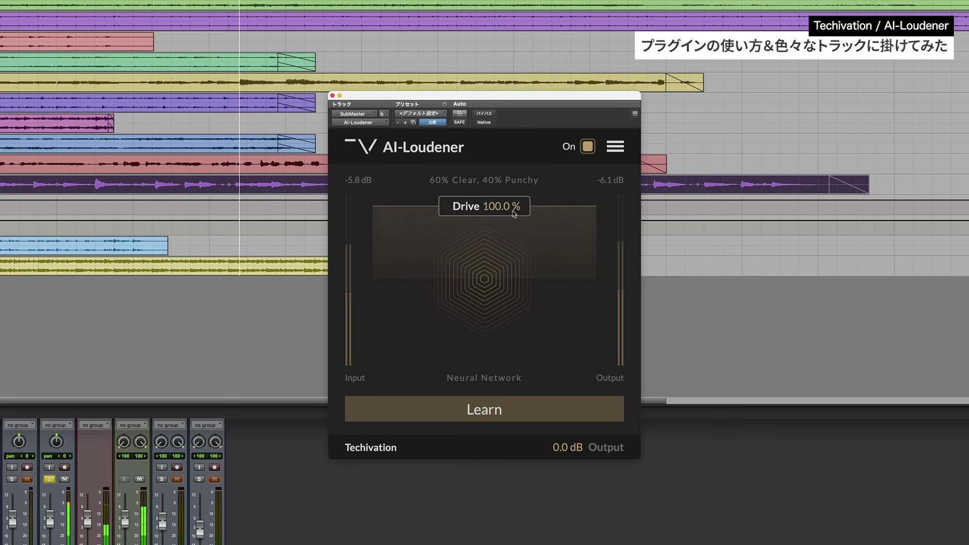
- Compare the soloed second channel with AI-Loudener off and on, and stop the playback
click(593, 147)
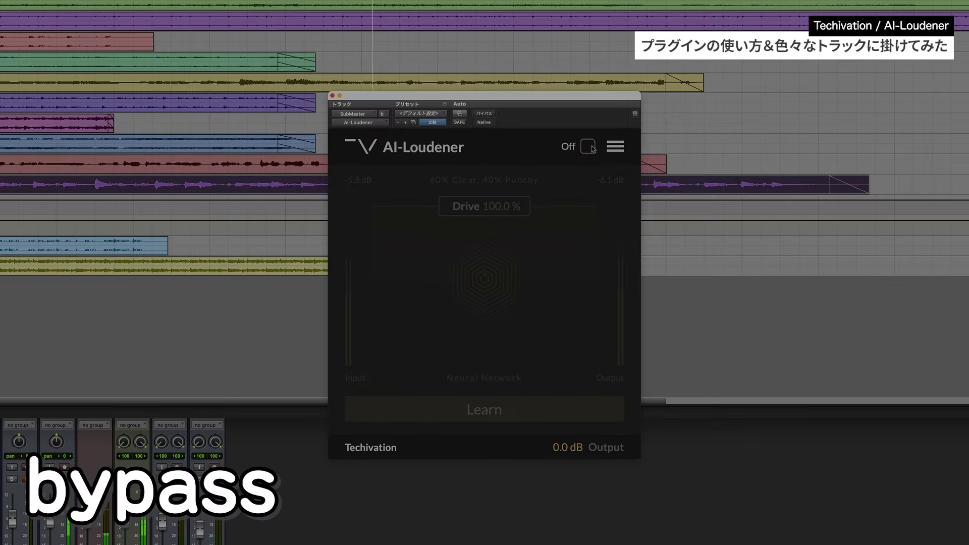
click(588, 147)
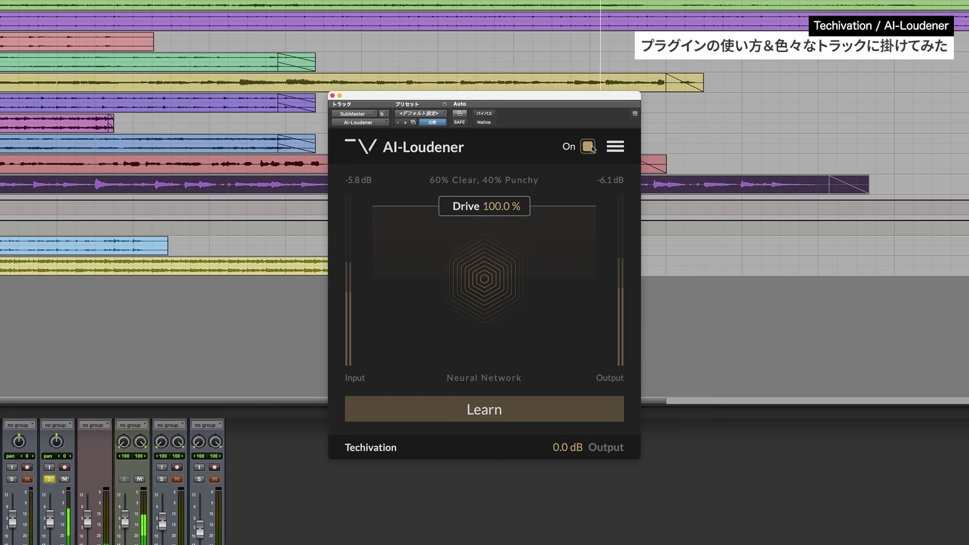
key(space)
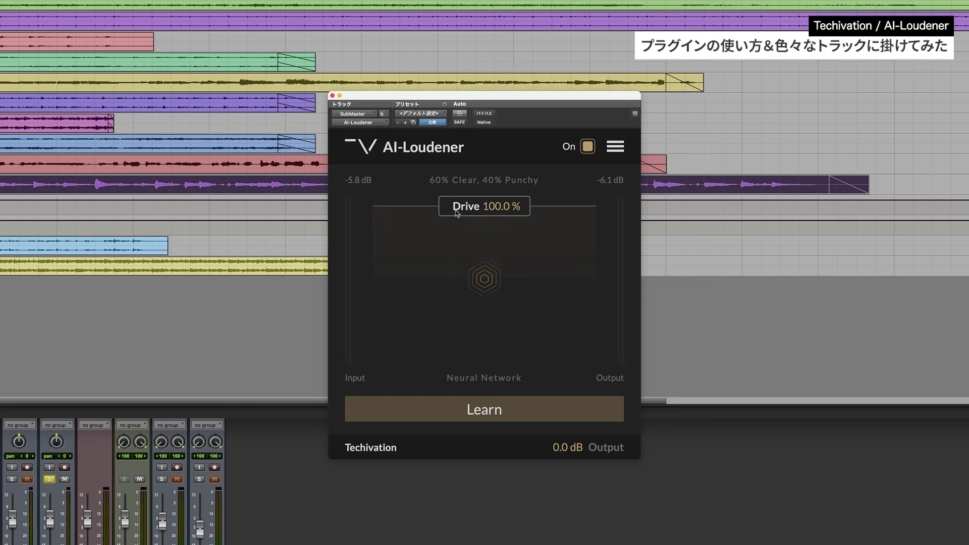
- Readjust the Drive on the soloed second channel to 90.4 %
mouse_move(456, 213)
mouse_down()
mouse_move(510, 222)
mouse_move(516, 271)
mouse_move(501, 214)
mouse_up()
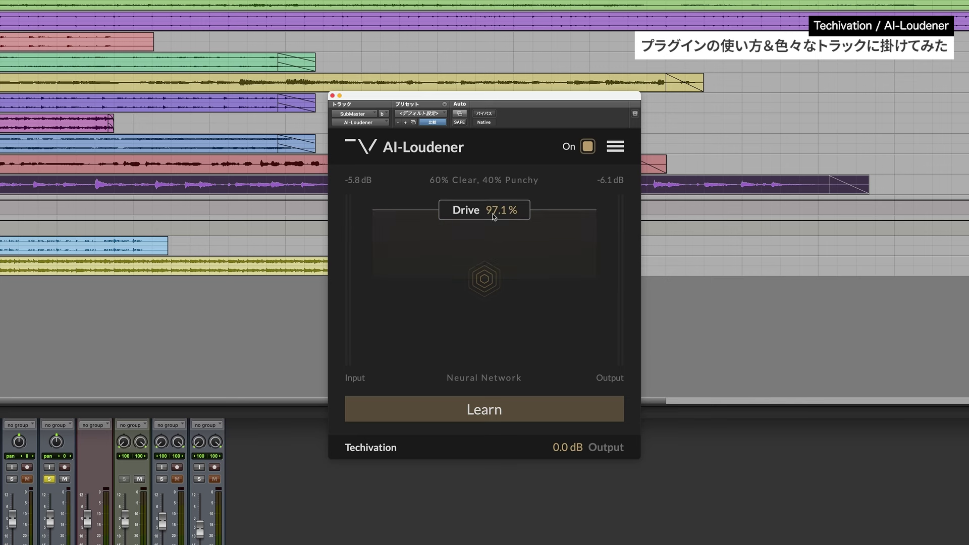
mouse_move(494, 217)
mouse_down()
mouse_move(495, 262)
mouse_move(491, 216)
mouse_move(470, 210)
mouse_up()
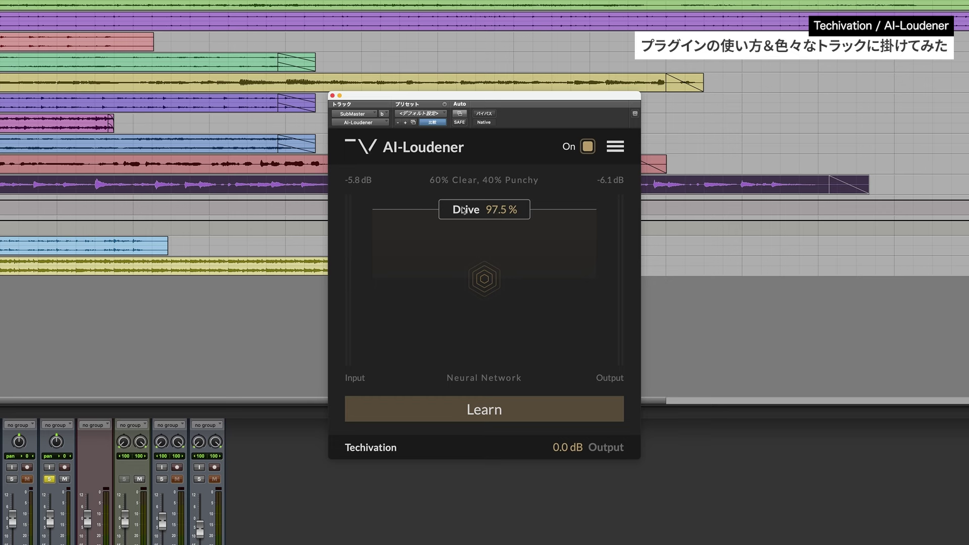
drag(476, 210, 476, 207)
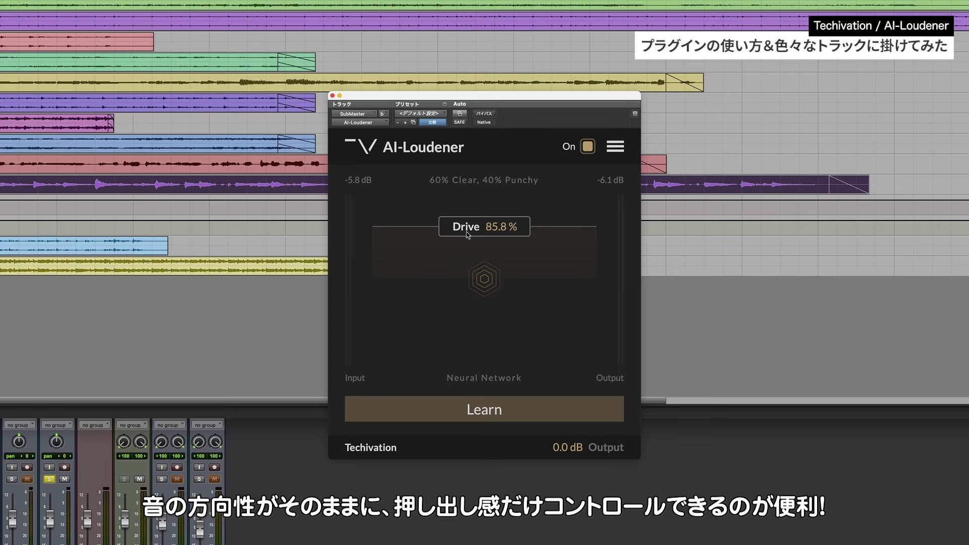
drag(467, 234, 466, 228)
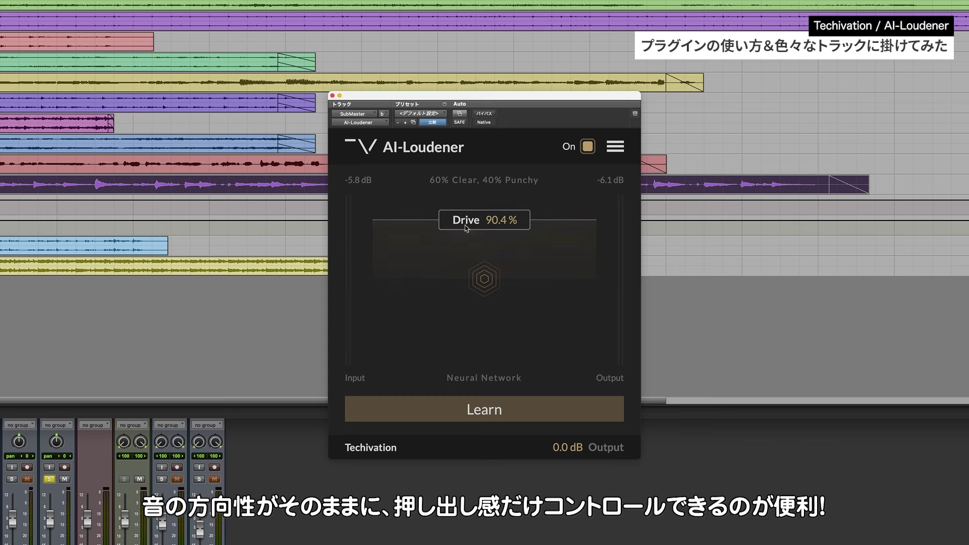
- Solo the last mixer channel instead of the second, and relearn its sound with Drive at 100 % and Output at -1.0 dB
click(50, 479)
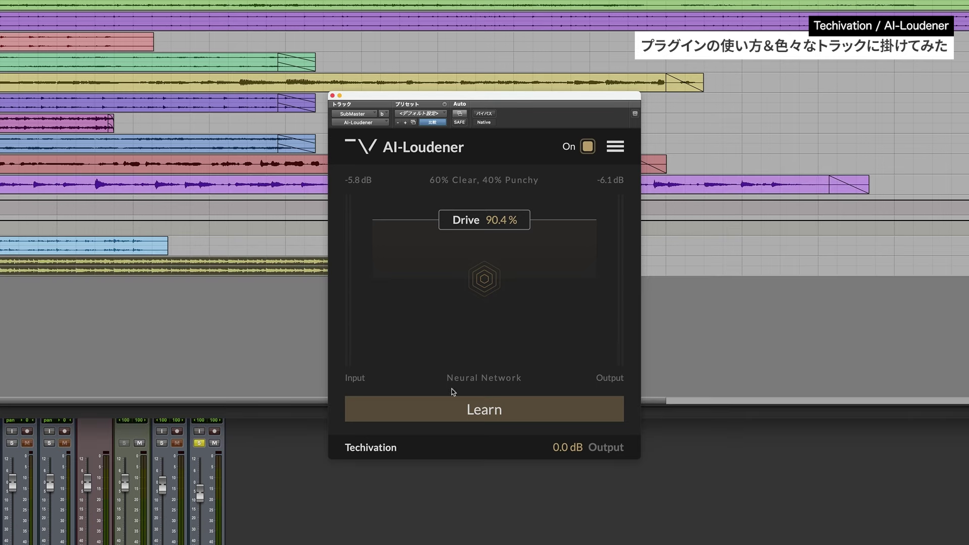
click(452, 410)
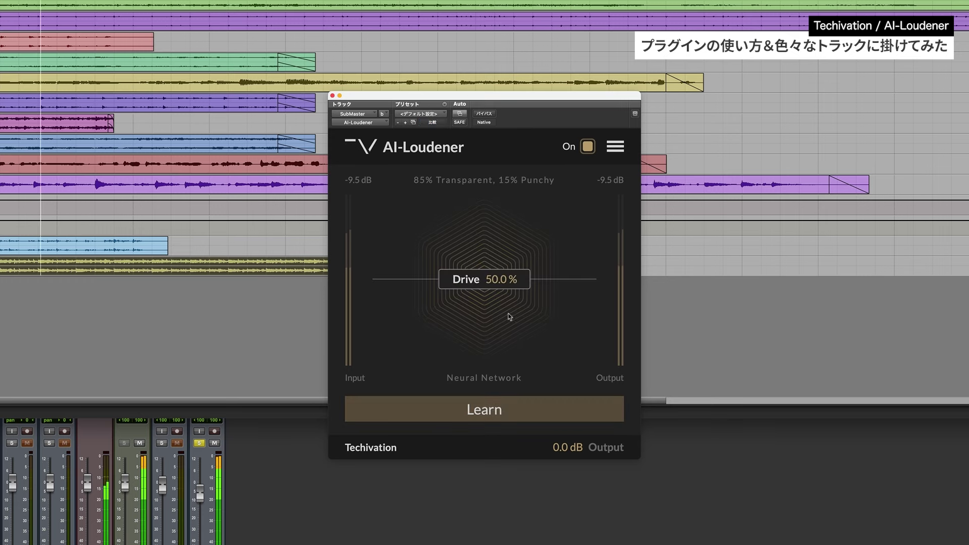
drag(510, 316, 520, 399)
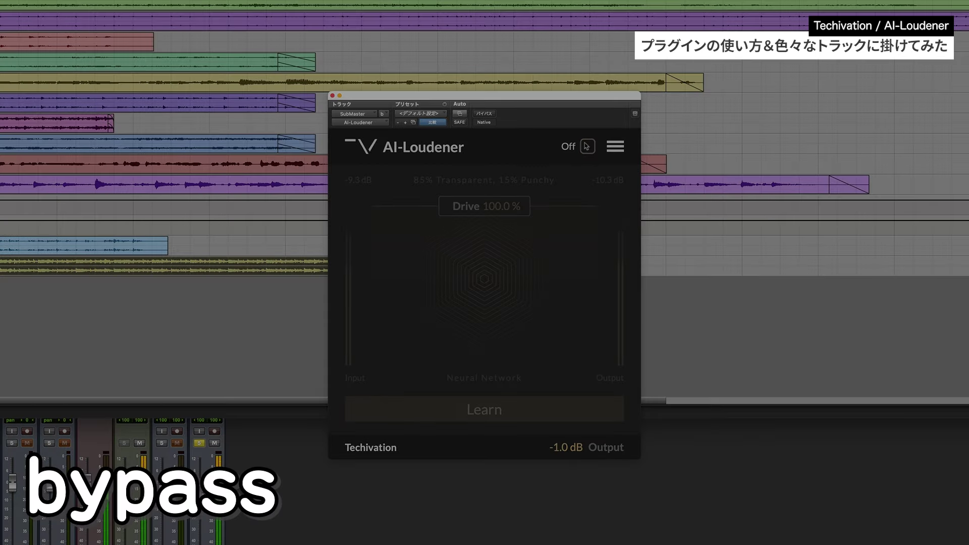
- Compare the soloed last channel with AI-Loudener on and off during playback, and stop the playback
click(587, 146)
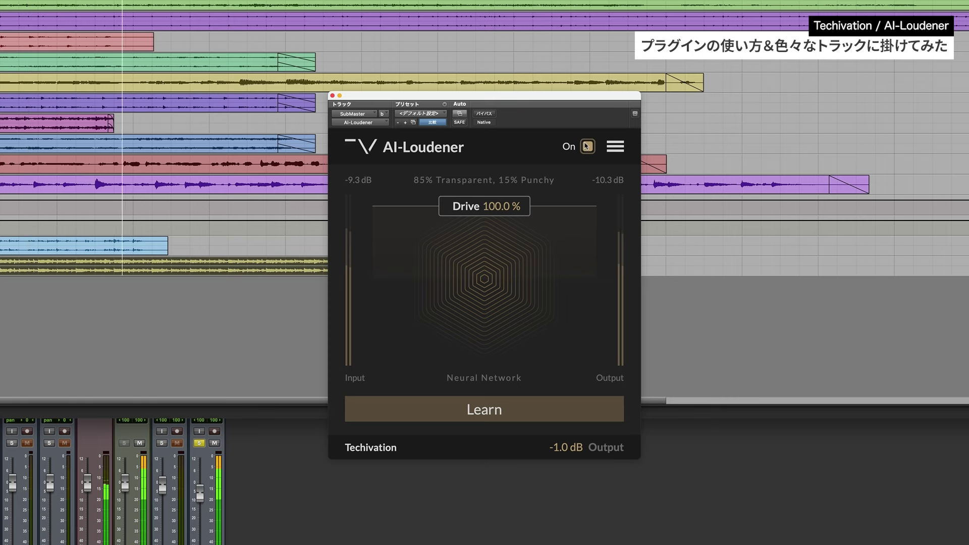
click(586, 146)
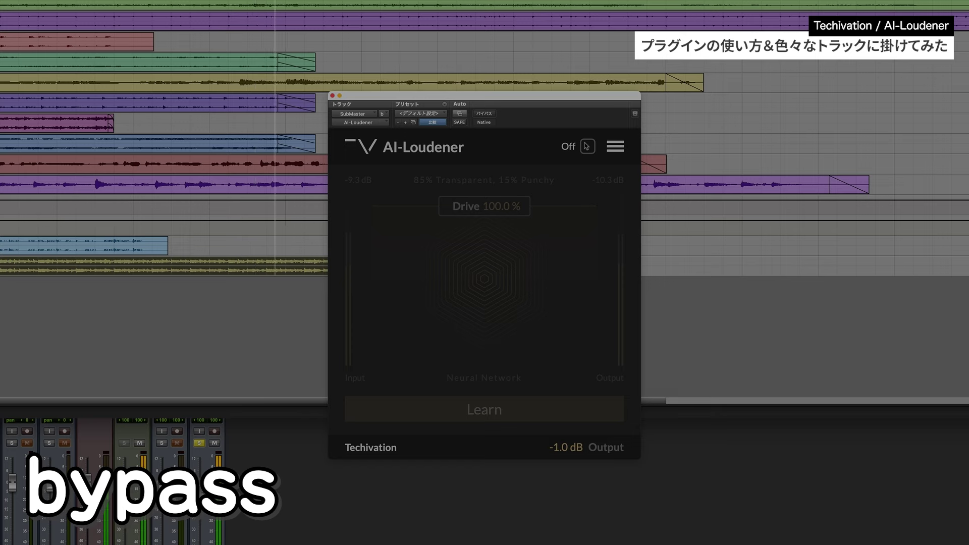
click(587, 146)
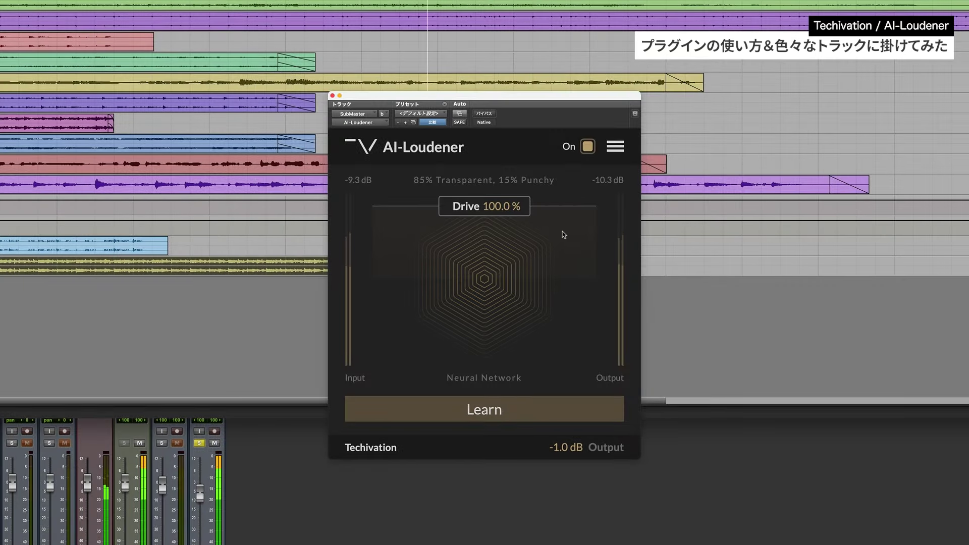
key(space)
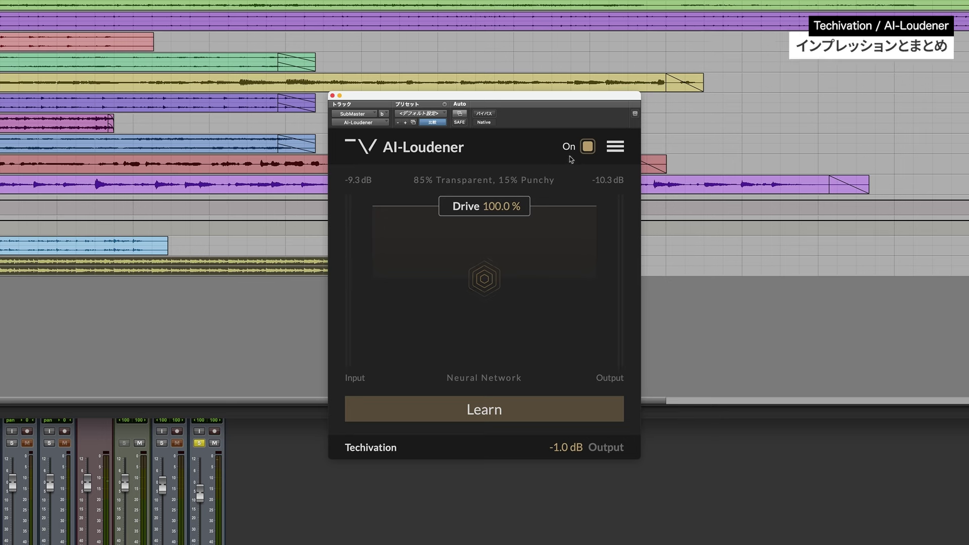
click(583, 147)
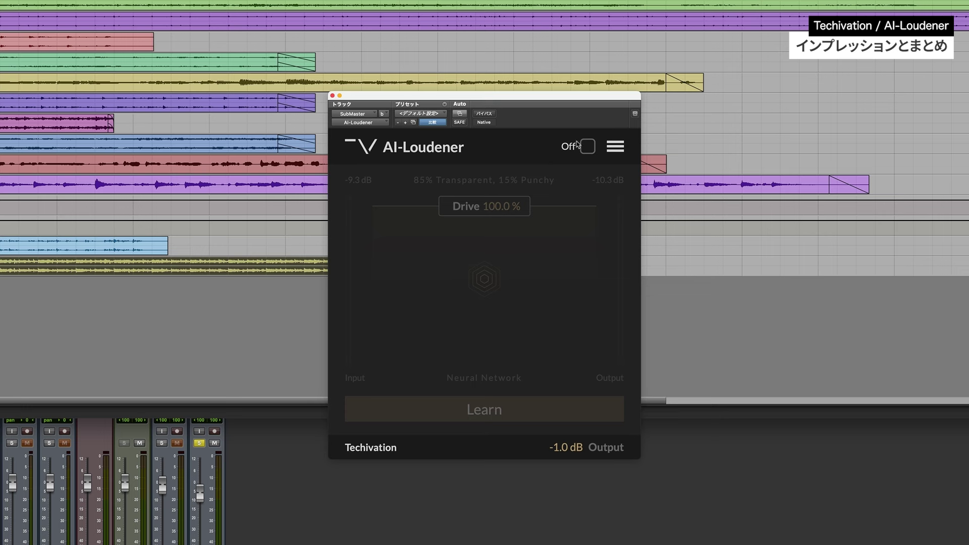
click(582, 148)
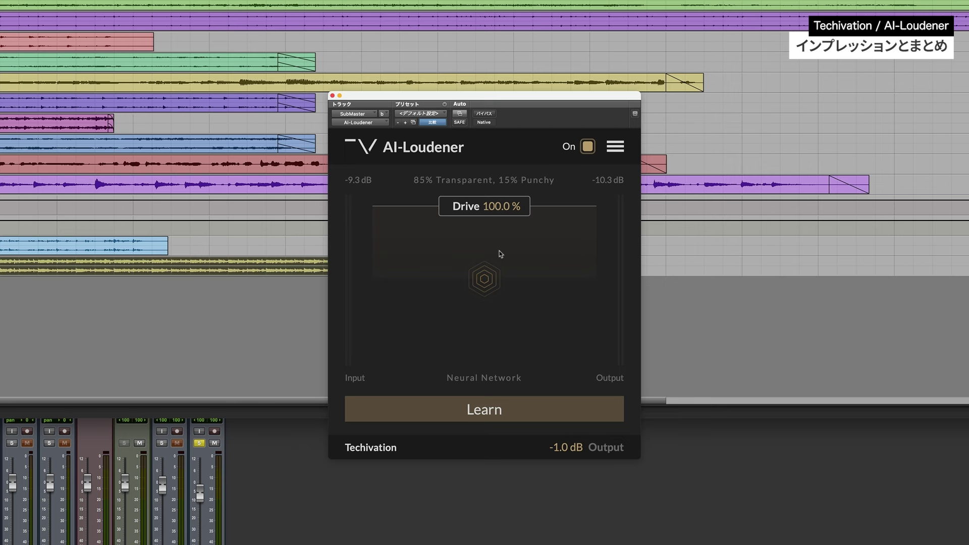
click(587, 147)
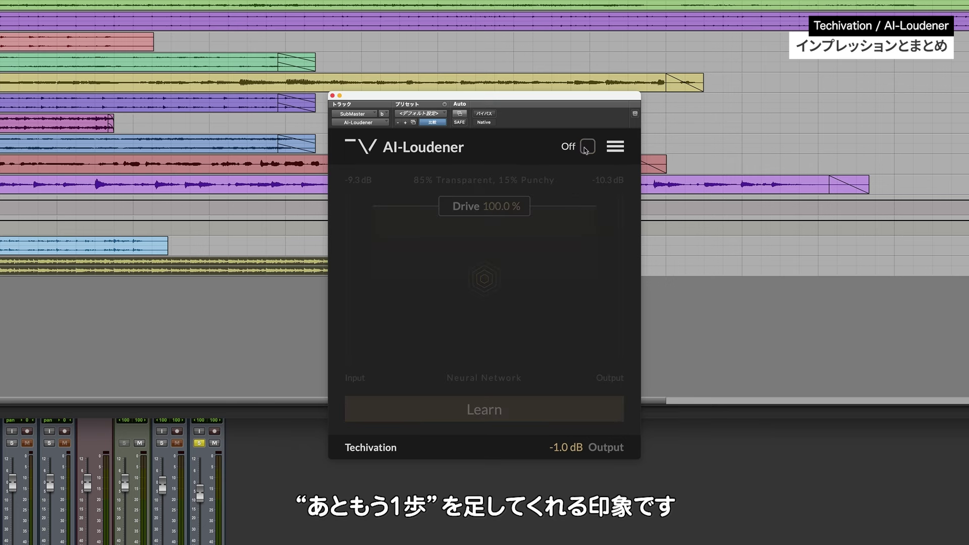
click(588, 151)
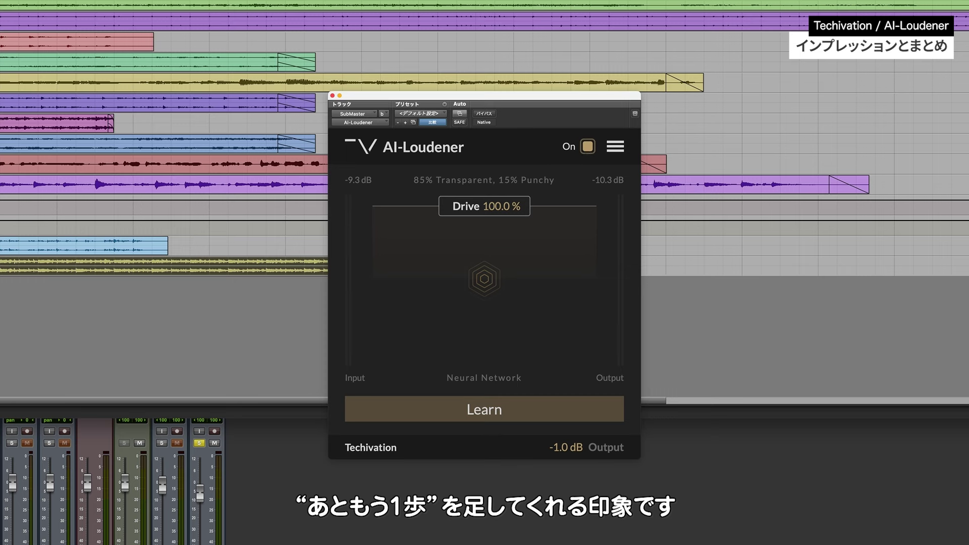
click(588, 151)
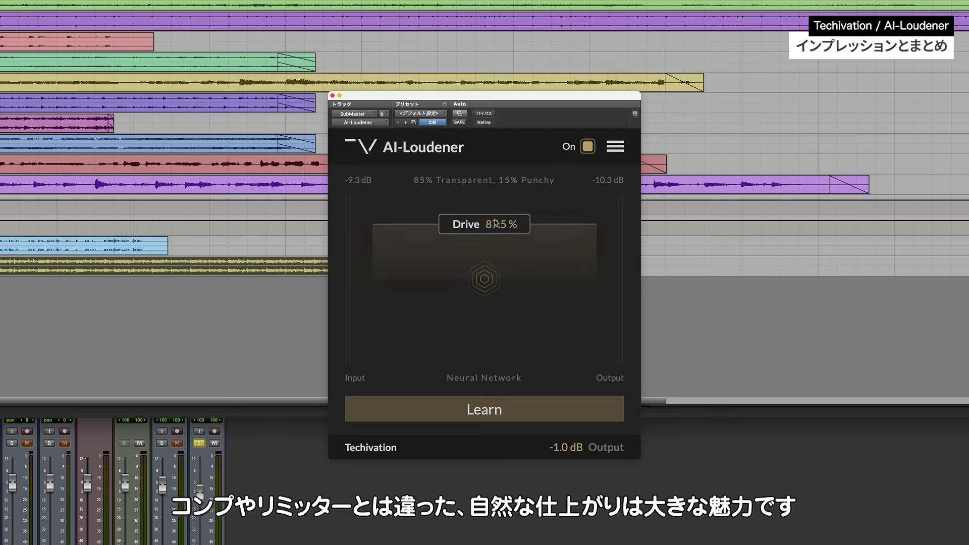
- Lower the Drive for the soloed last channel to 66.3 %
drag(495, 223, 463, 381)
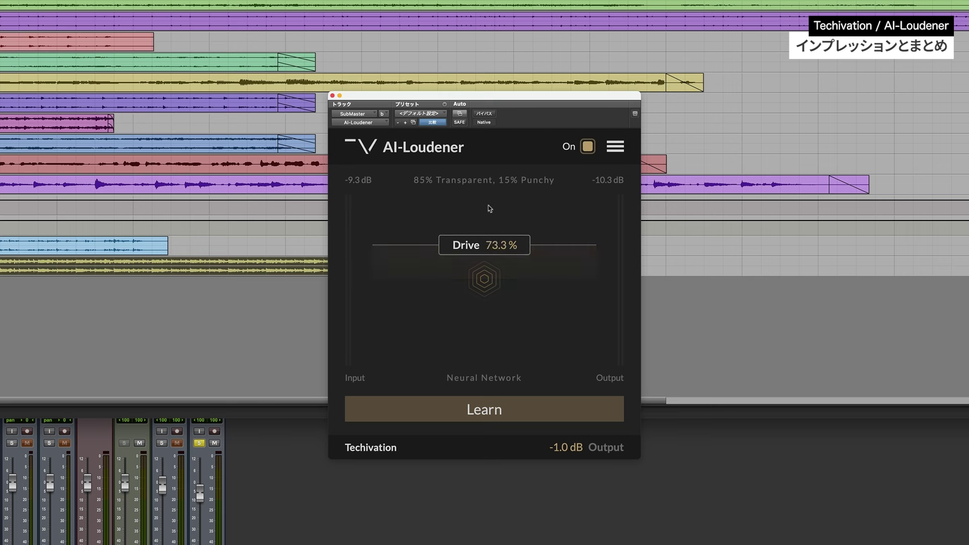
mouse_move(511, 238)
mouse_down()
mouse_move(515, 279)
mouse_move(508, 236)
mouse_up()
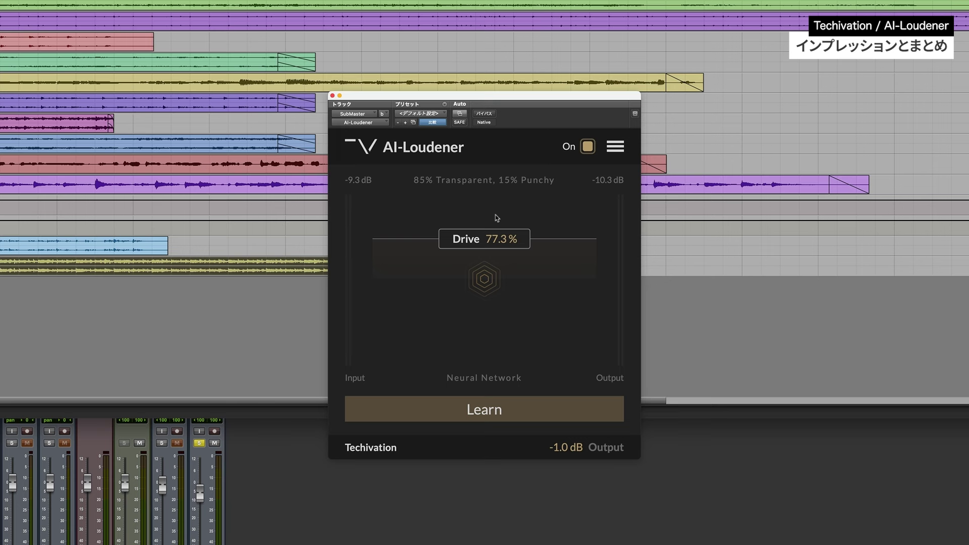
mouse_move(486, 244)
mouse_down()
mouse_move(491, 266)
mouse_move(491, 252)
mouse_up()
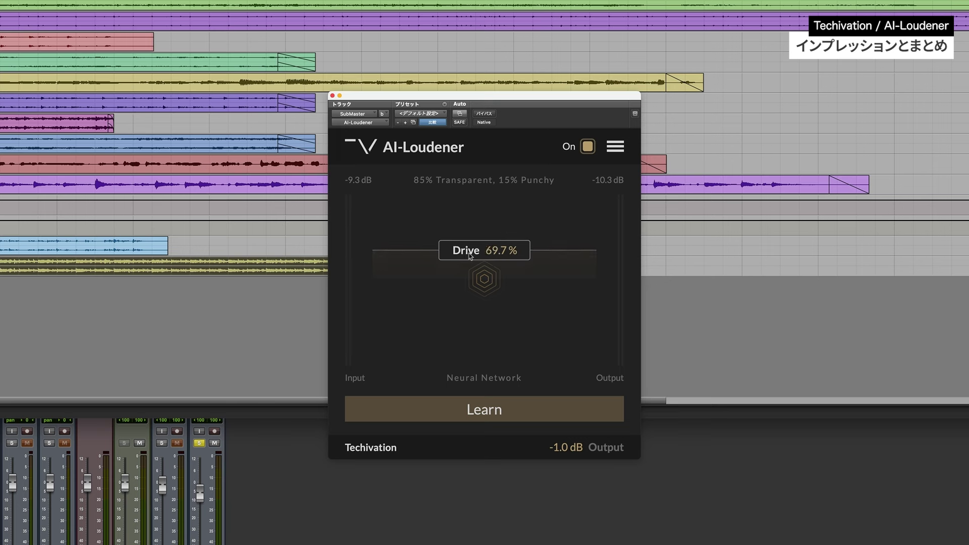
drag(470, 251, 484, 260)
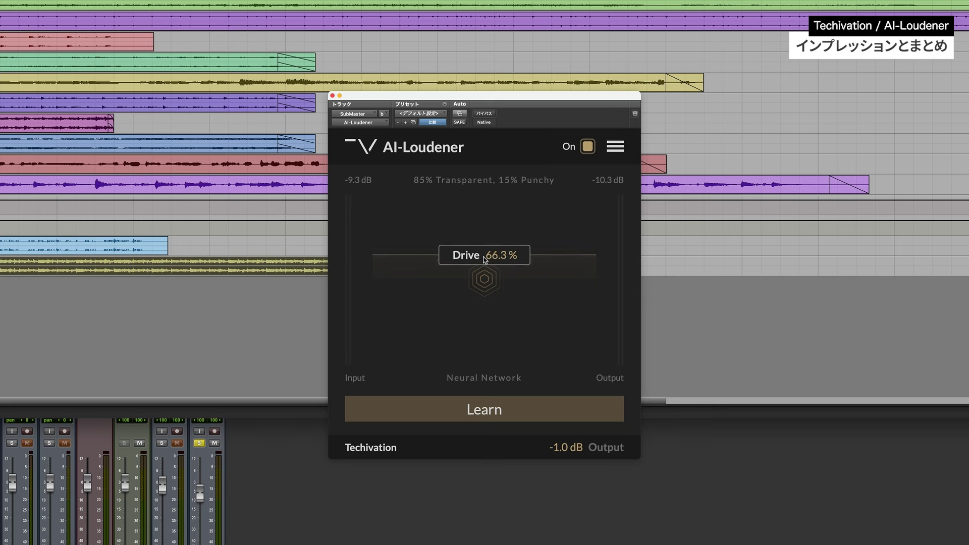